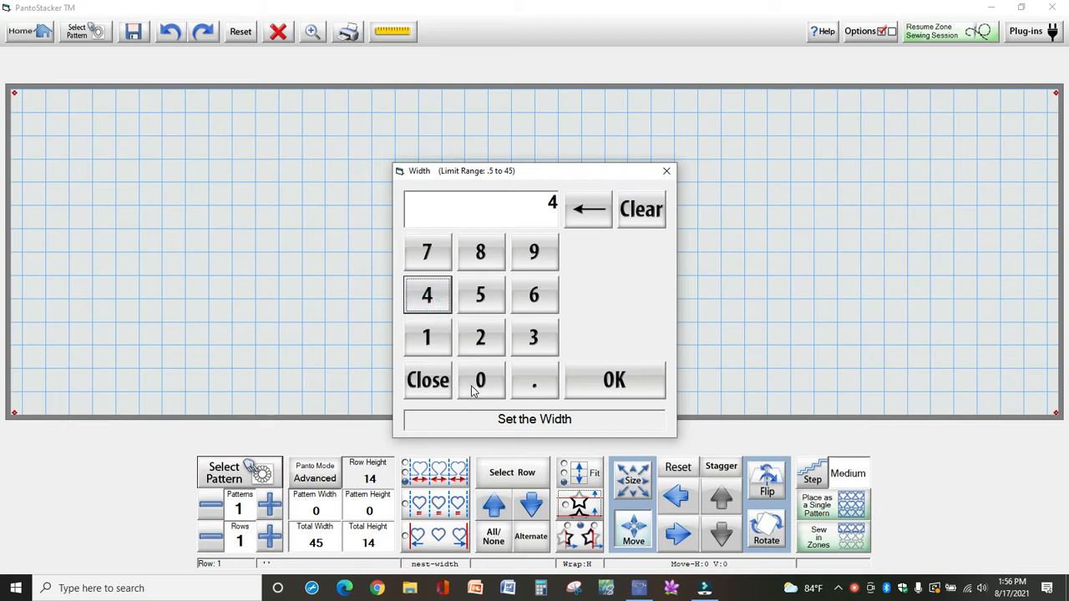
Step: Set the quilt area's total width to 40 and its total height to 50
left_click(481, 381)
left_click(615, 382)
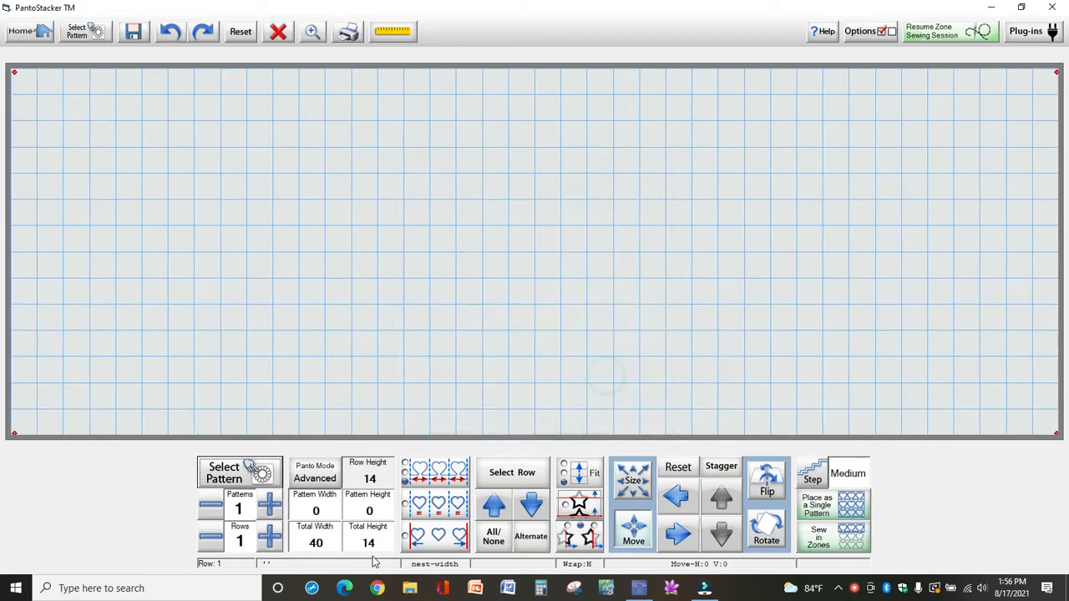
left_click(365, 541)
left_click(490, 296)
left_click(481, 382)
left_click(622, 386)
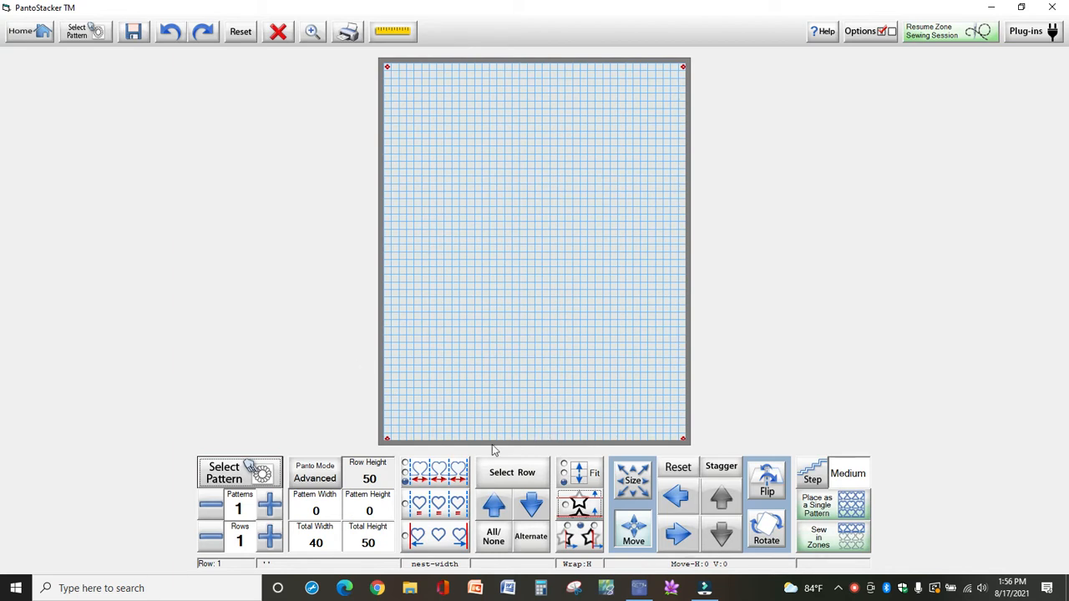
Step: Switch the panto mode to Power Panto and load the daisy three.gpf pattern from the continuous line collection
left_click(325, 480)
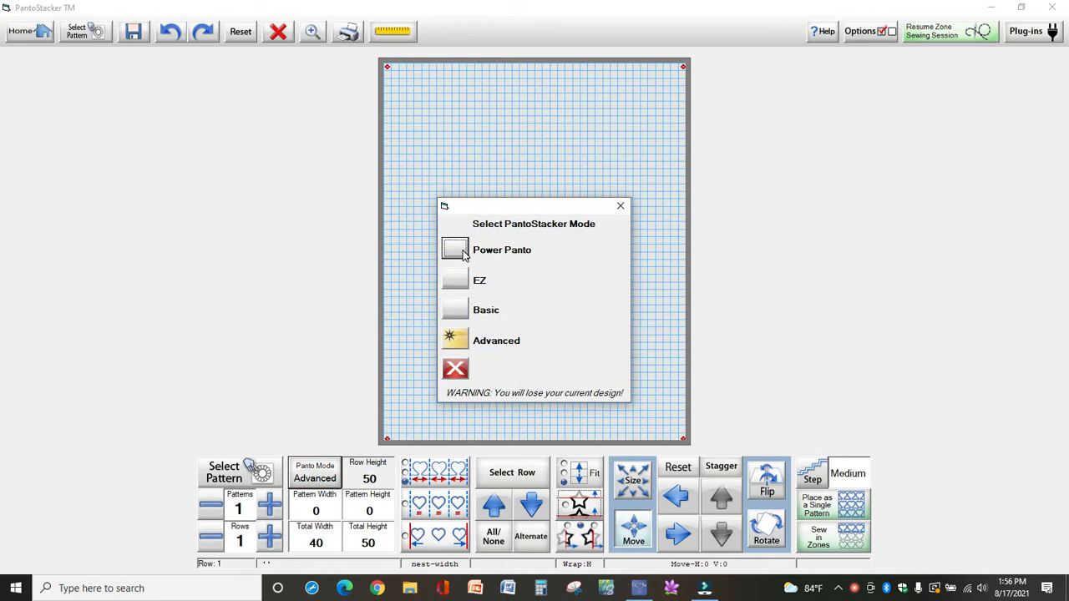
left_click(464, 252)
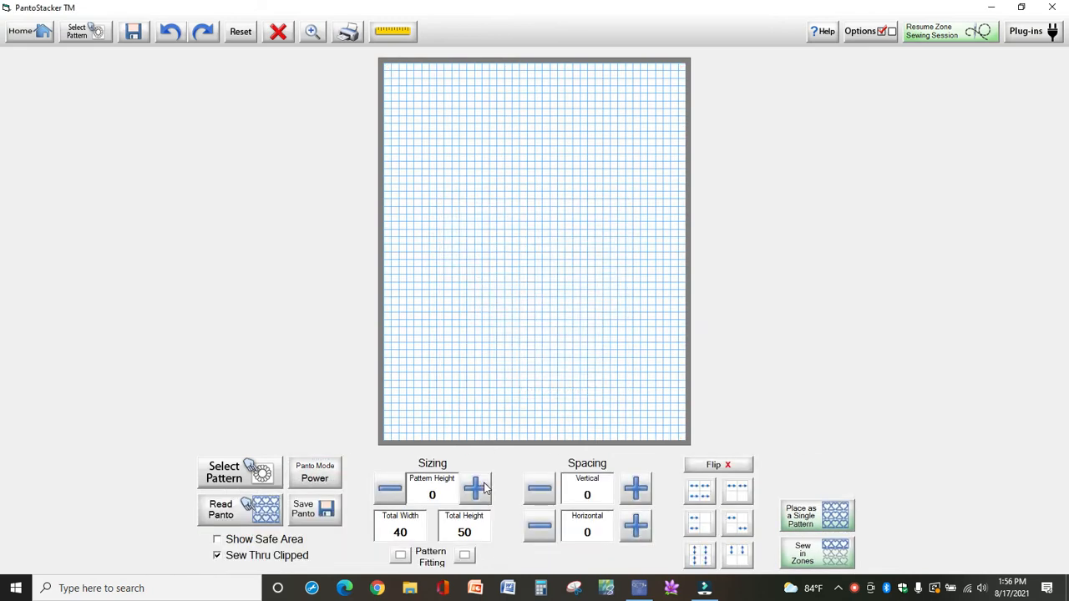
left_click(264, 475)
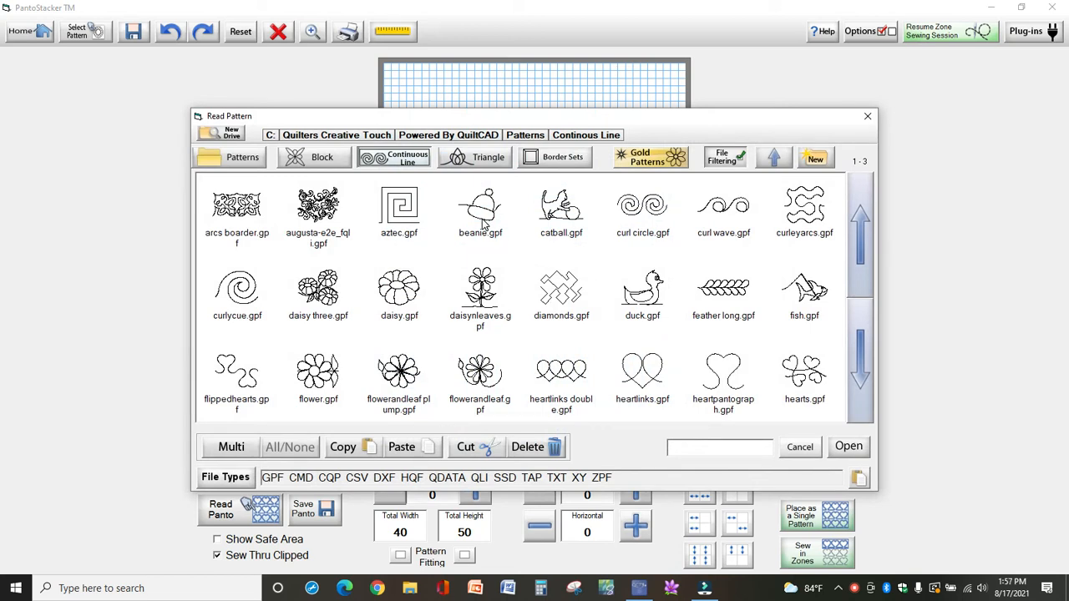
double_click(321, 290)
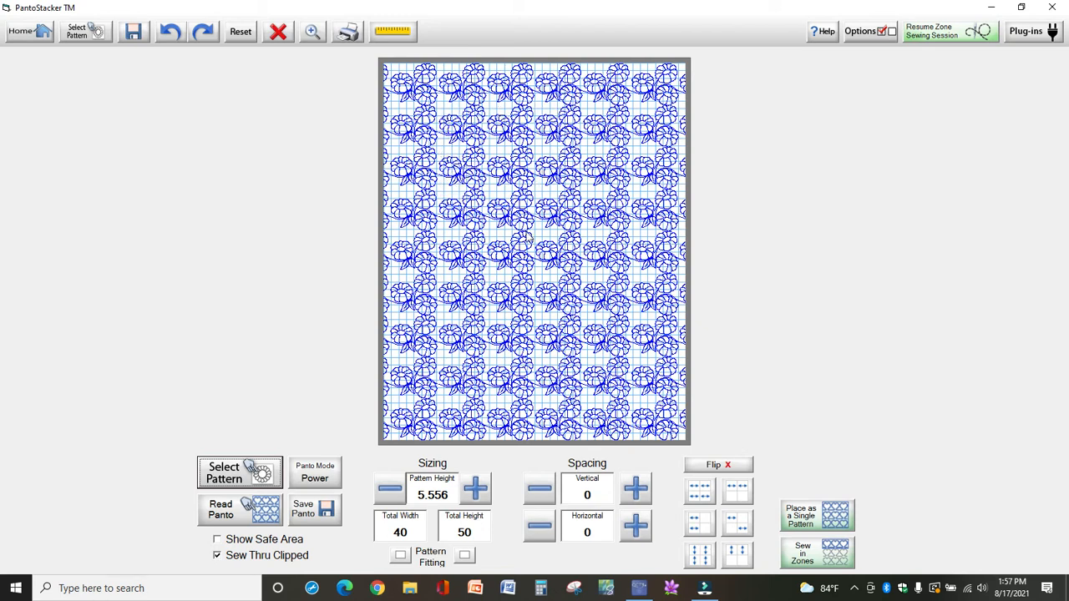
Step: Hide the background grid in the quilt area through the program options
left_click(866, 38)
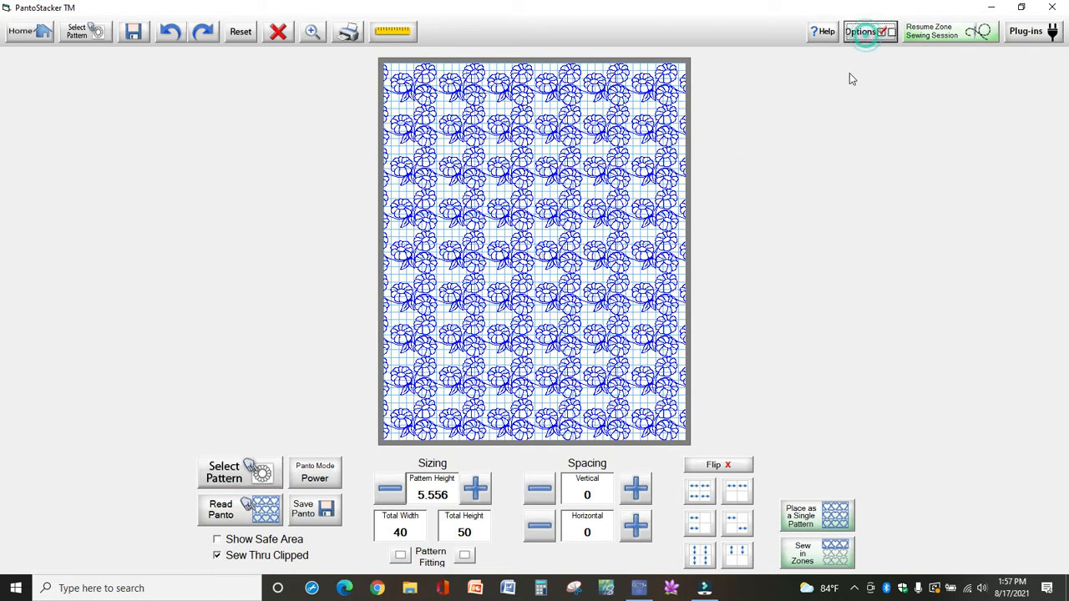
left_click(700, 388)
left_click(783, 464)
left_click(786, 464)
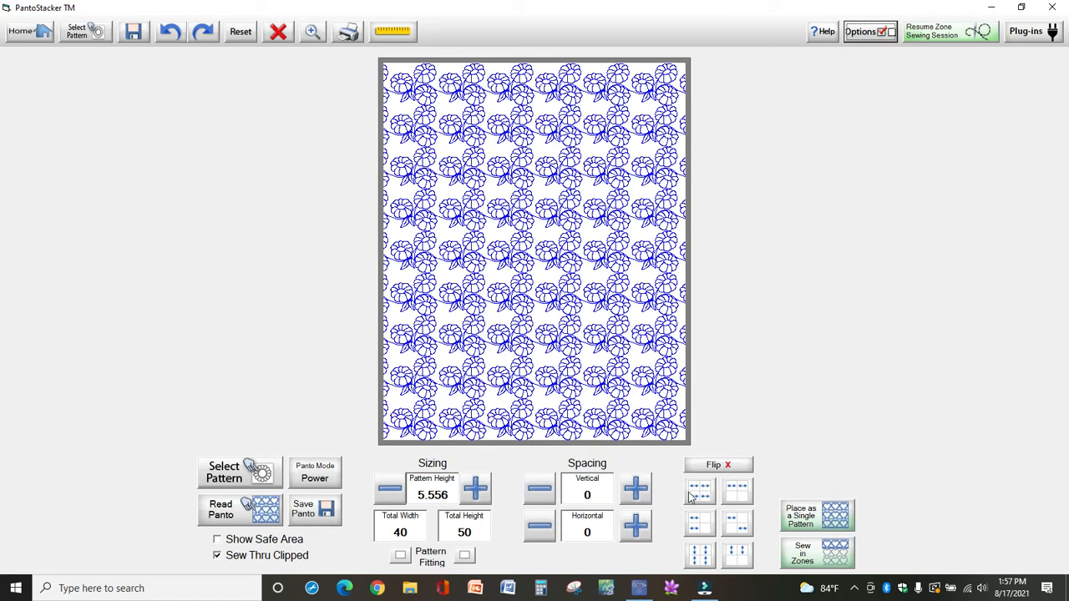
Step: Try flipping the daisy pattern horizontally by alternate rows, in checkerboard fashion, and by alternate columns
left_click(737, 498)
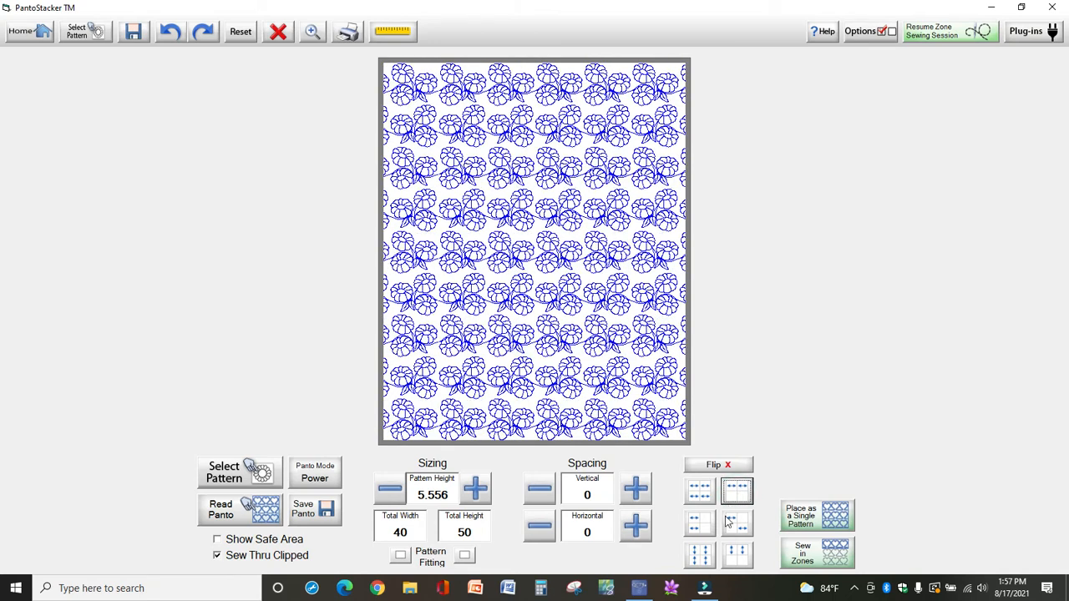
left_click(732, 524)
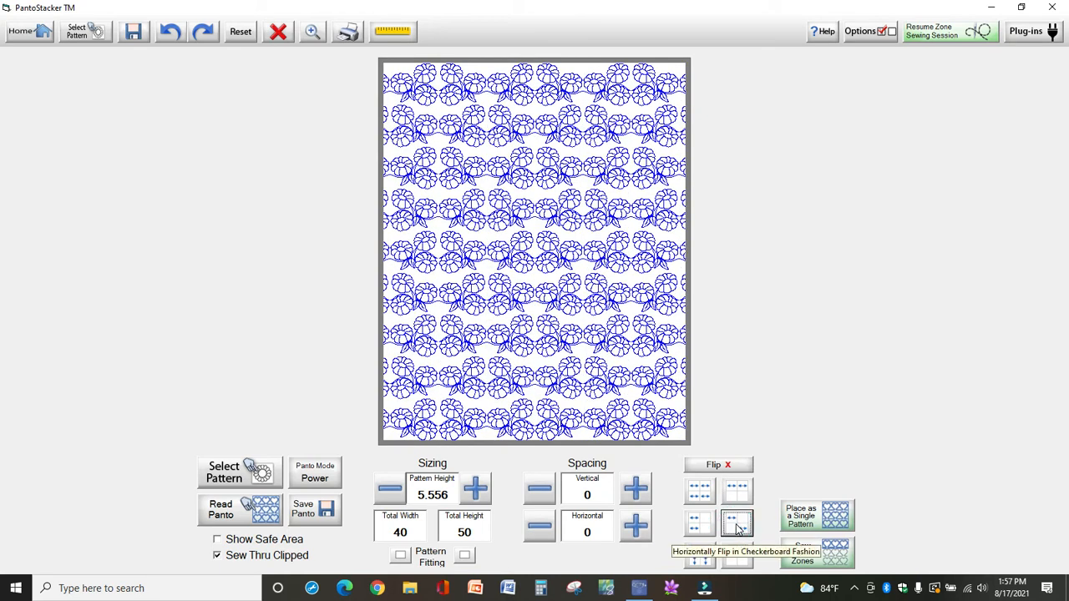
left_click(696, 525)
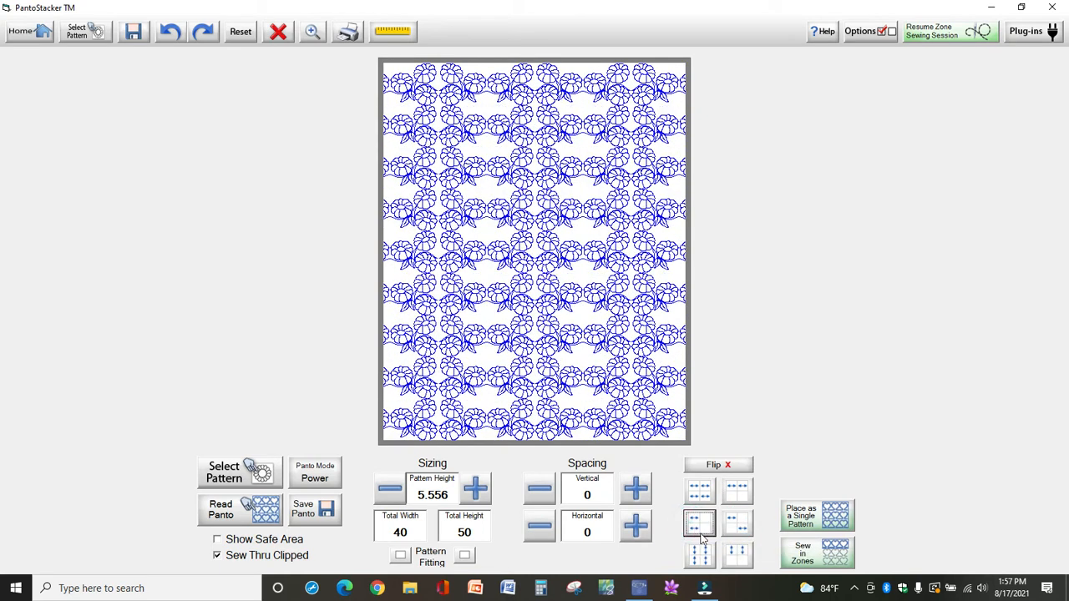
Step: Flip alternate rows of the daisy pattern both vertically and horizontally
left_click(702, 557)
left_click(736, 554)
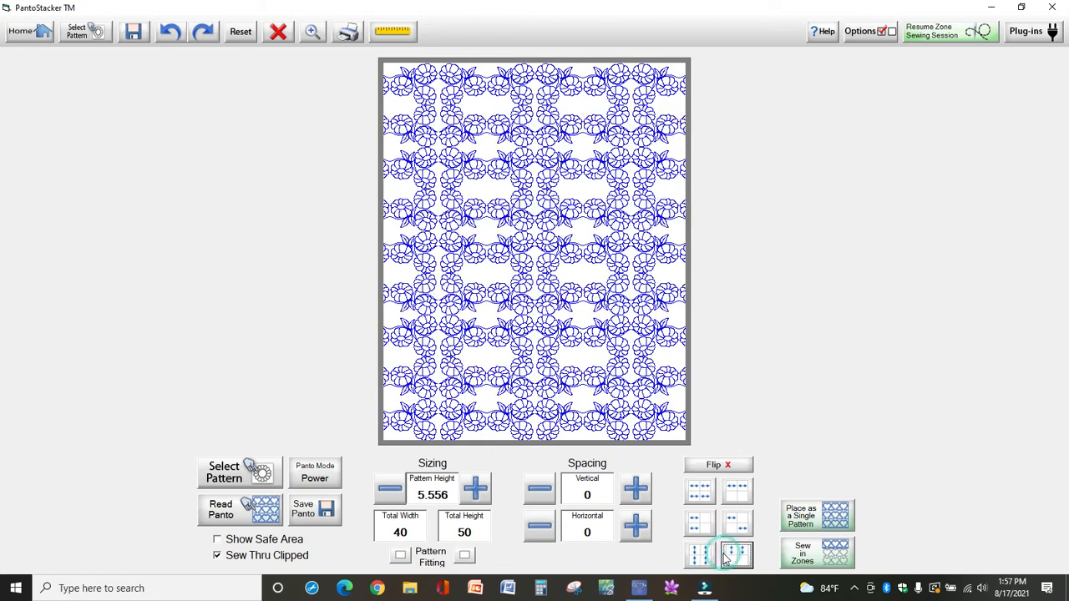
left_click(737, 491)
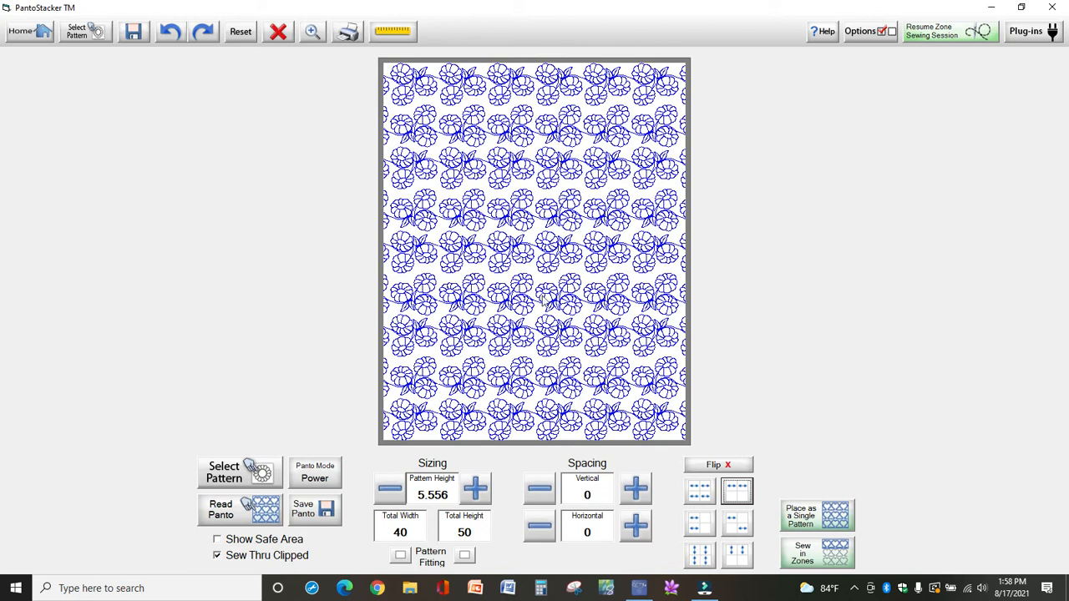
Step: Nest the daisy rows closer together by adjusting the vertical spacing to -0.75
left_click(540, 489)
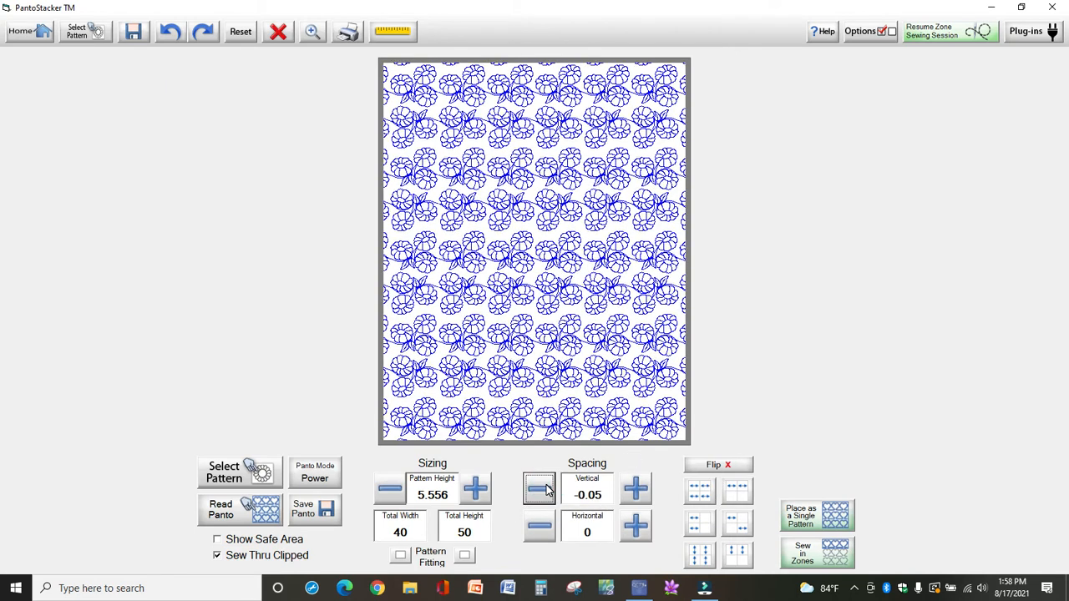
left_click(636, 498)
left_click(636, 498)
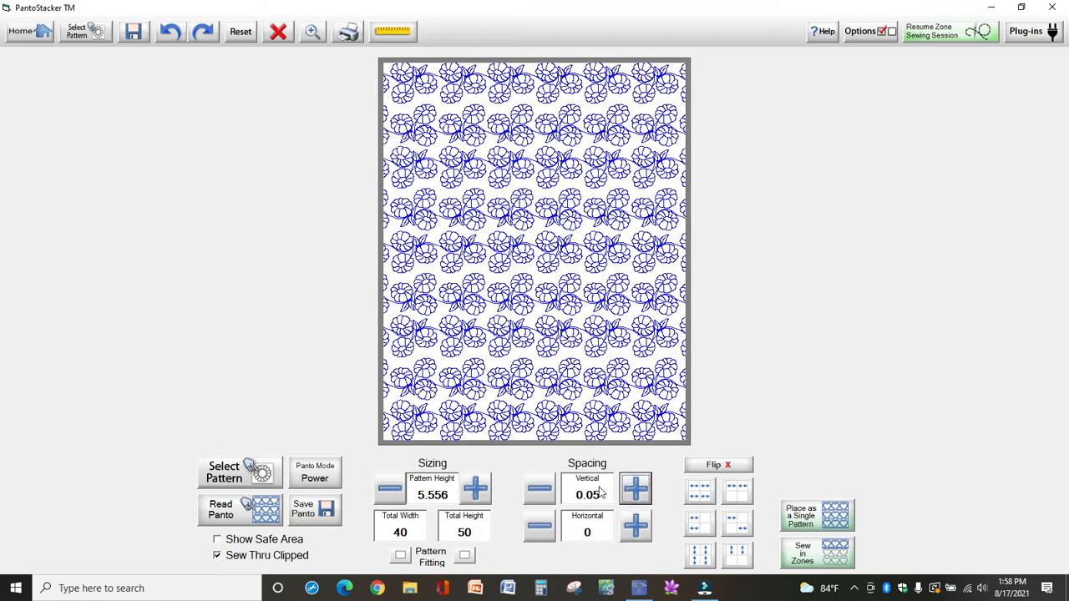
left_click(541, 496)
left_click(540, 497)
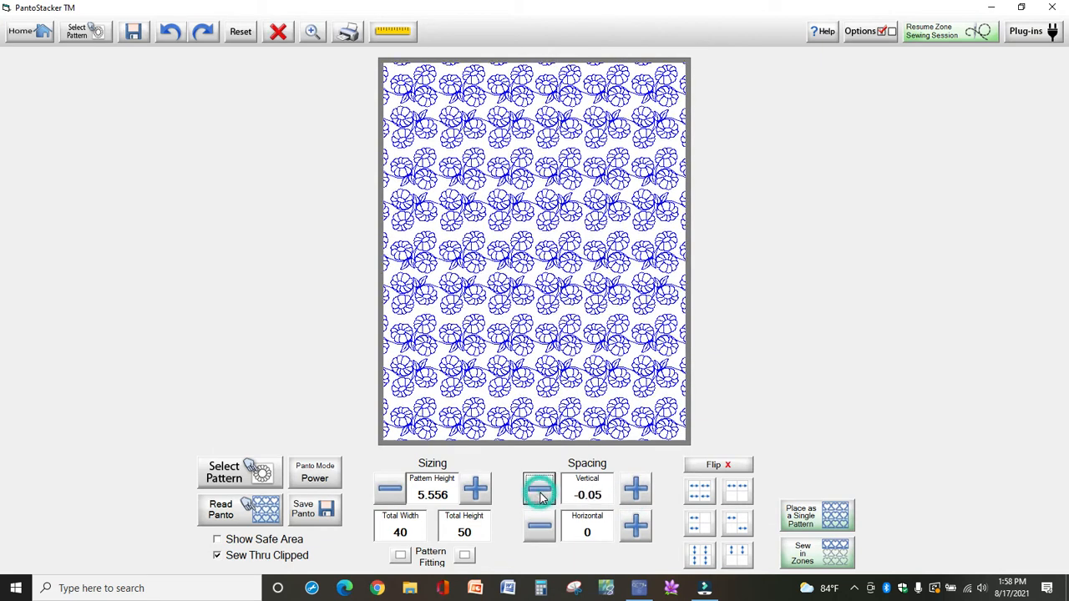
left_click(541, 496)
left_click(540, 496)
left_click(540, 496)
left_click(541, 496)
left_click(541, 496)
left_click(541, 496)
left_click(540, 496)
left_click(541, 496)
left_click(541, 497)
left_click(541, 497)
left_click(540, 497)
left_click(541, 496)
left_click(540, 496)
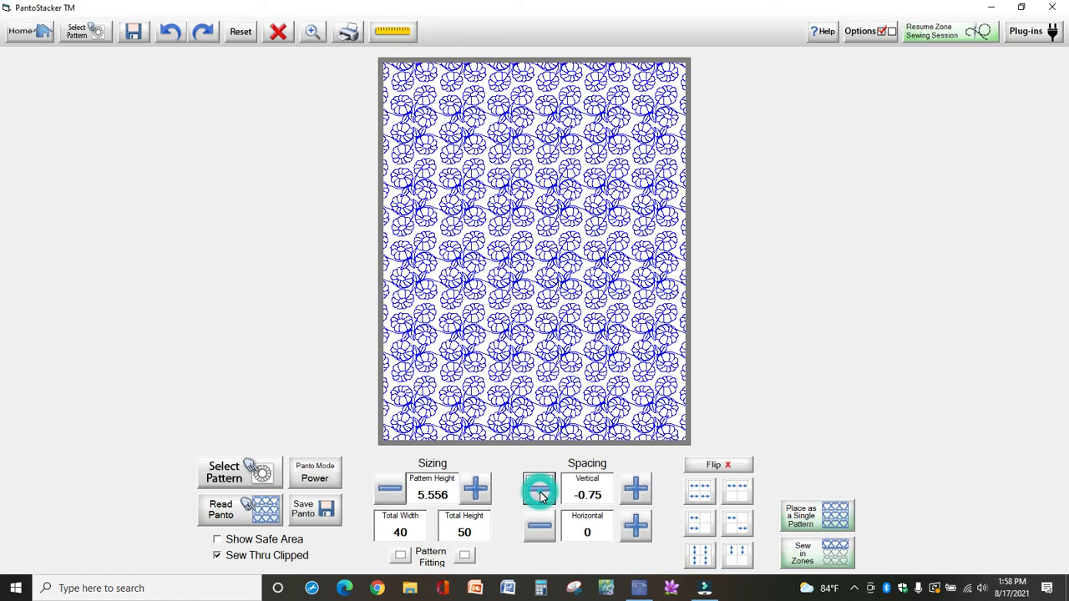
left_click(541, 496)
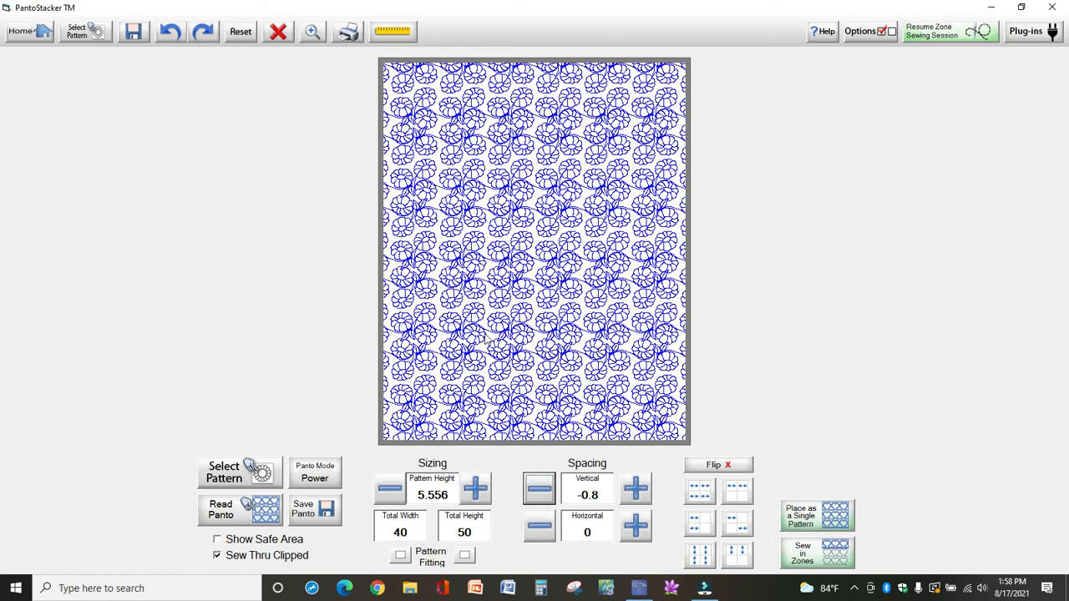
left_click(634, 493)
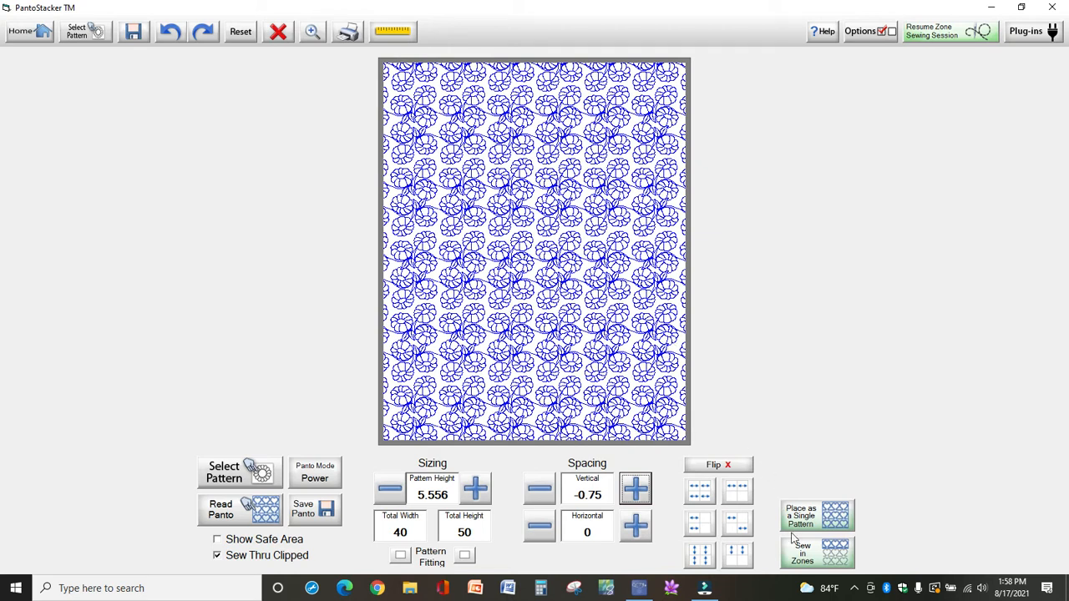
Step: Send the layout to sew in zones and save the zone sewing session as daiseys in Zone Projects
left_click(811, 562)
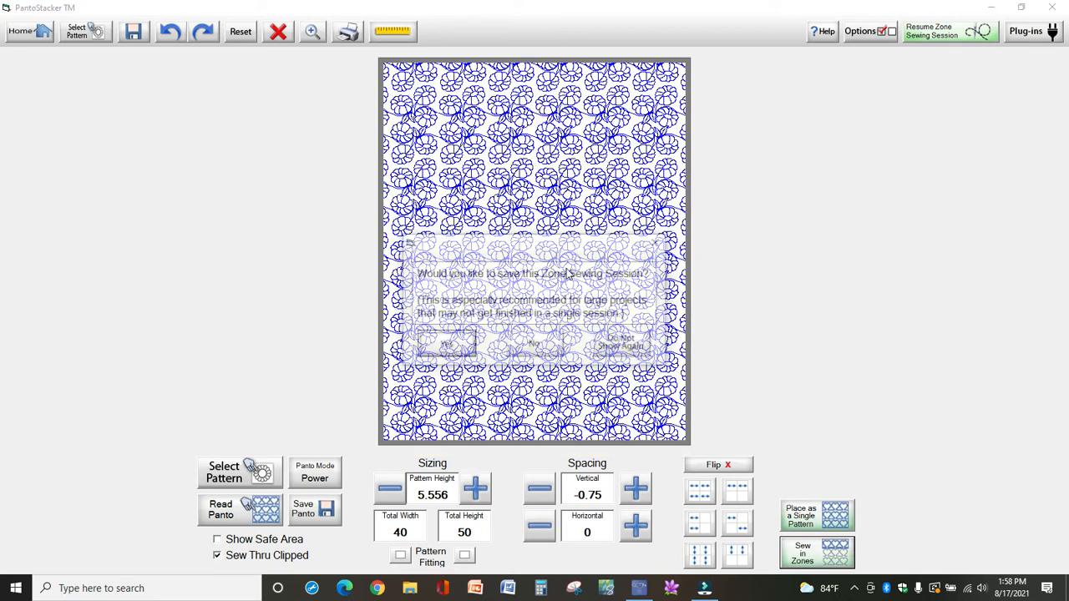
left_click(452, 346)
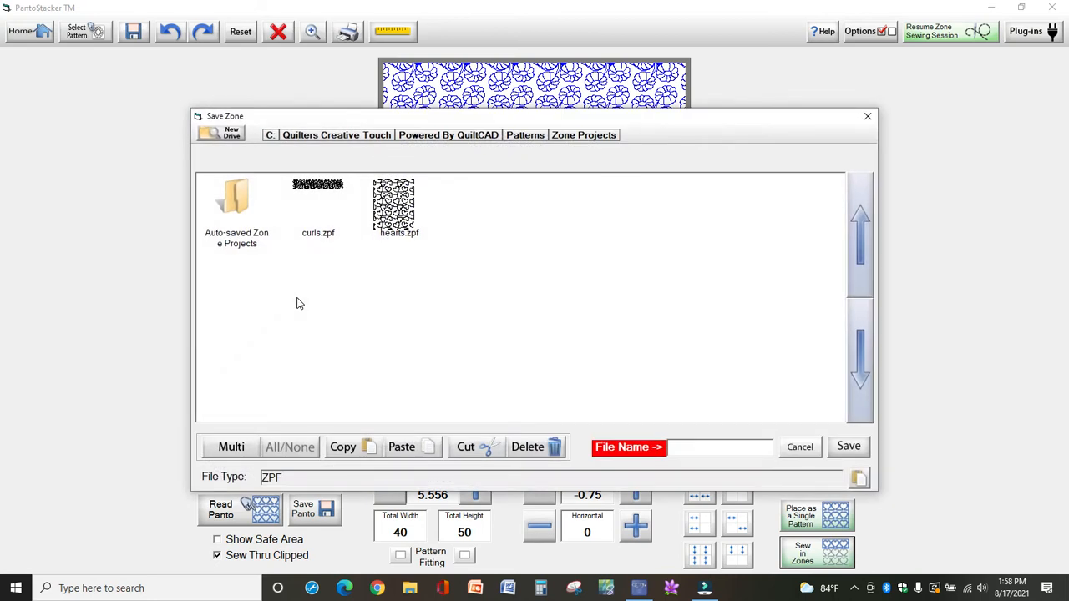
left_click(715, 448)
type("daiseys")
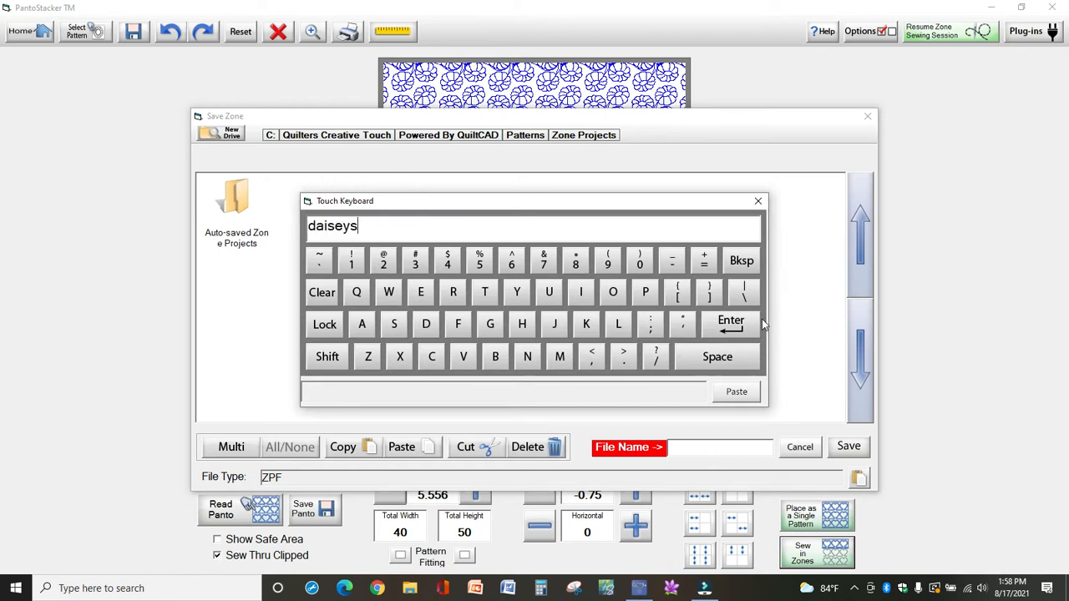
left_click(734, 325)
left_click(868, 448)
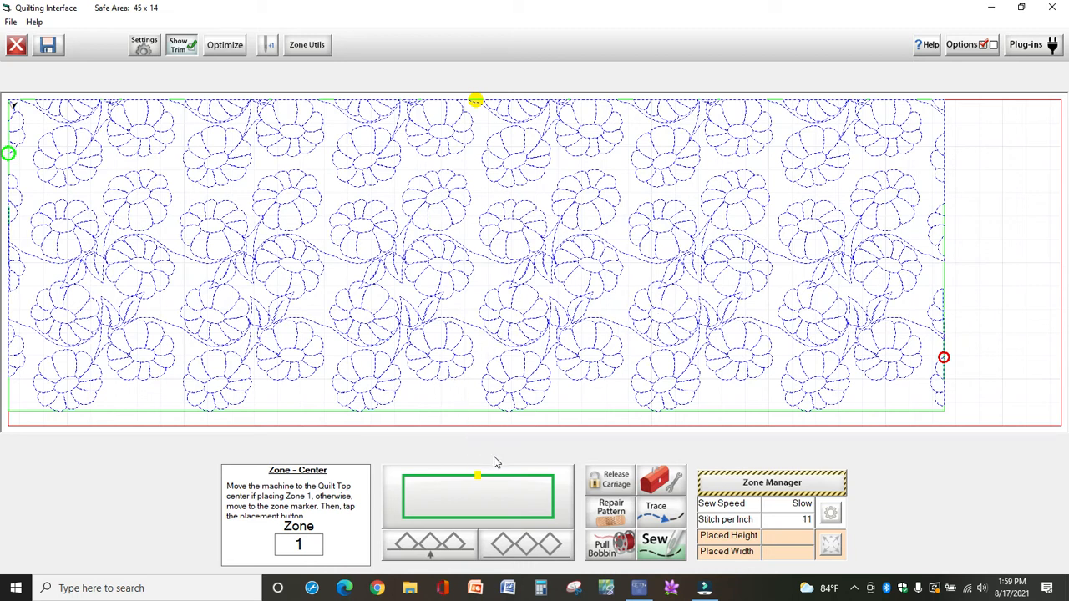
Step: Move the machine position to the quilt's top center and place the entire zone 1 there, squared-up
left_click(493, 105)
left_click(473, 494)
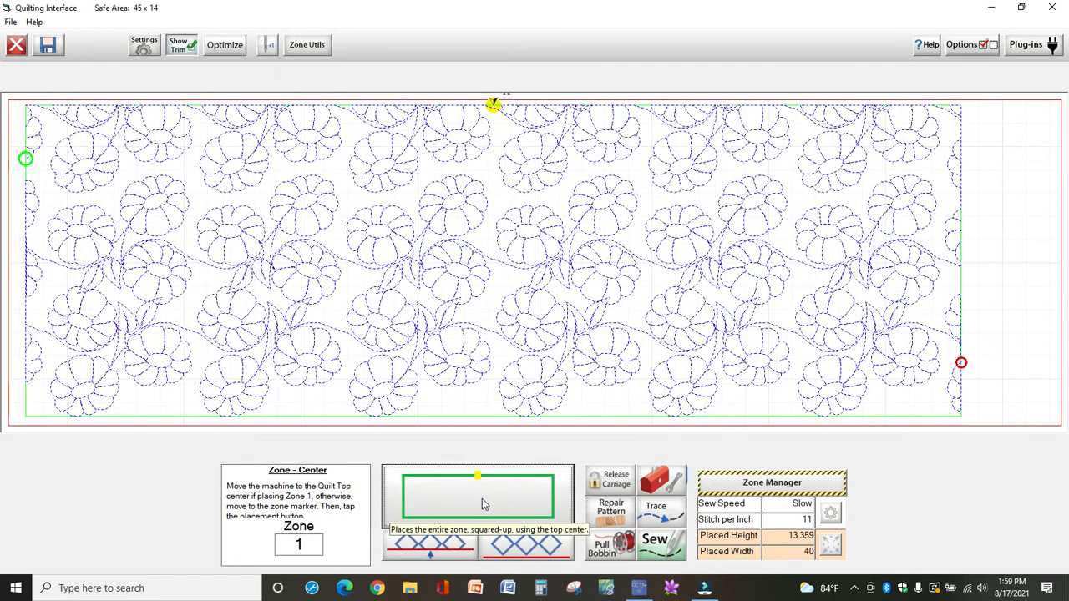
Step: Pull up the bobbin thread at the zone's start point, move the machine back, and start sewing zone 1
left_click(608, 556)
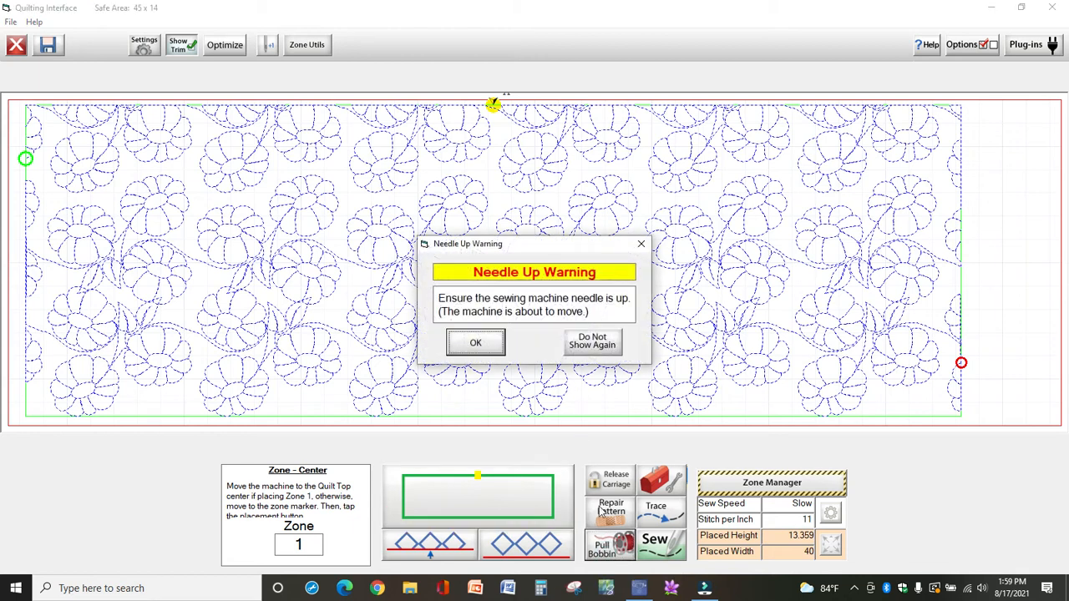
left_click(489, 347)
left_click(488, 347)
left_click(532, 542)
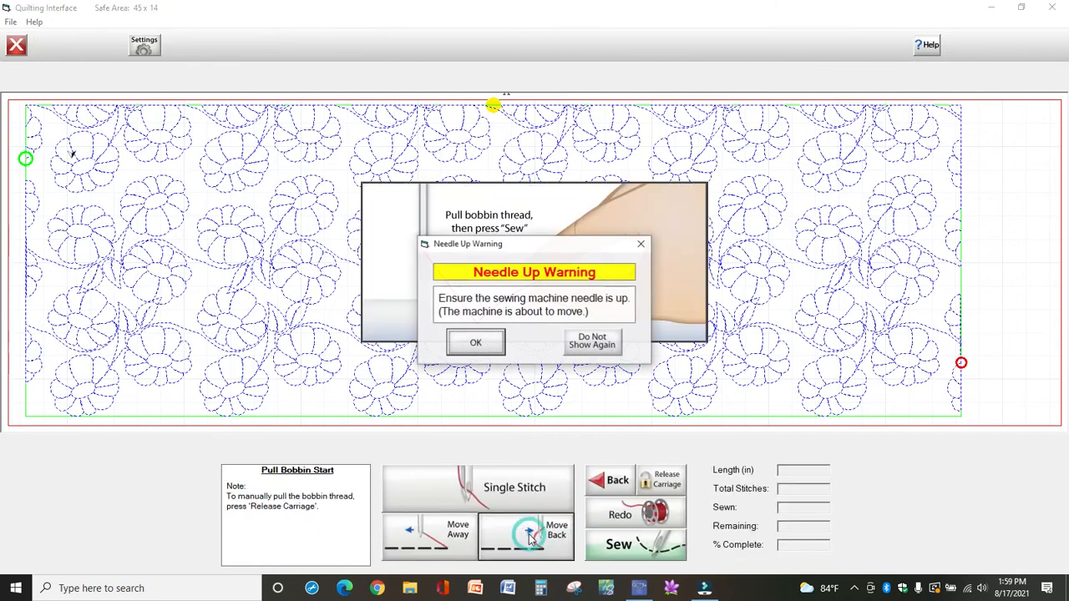
left_click(478, 346)
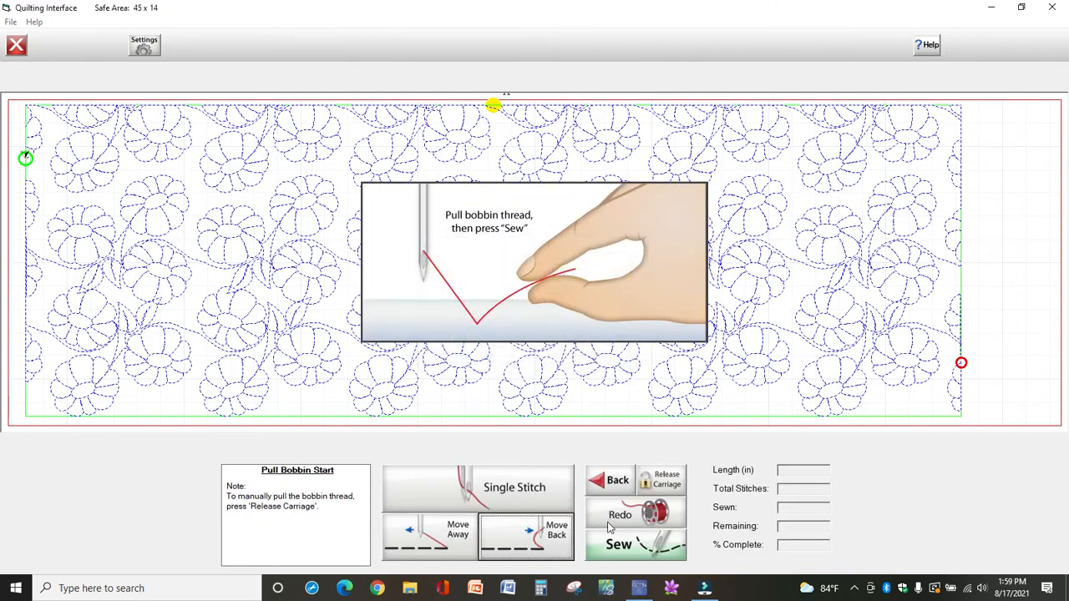
left_click(621, 547)
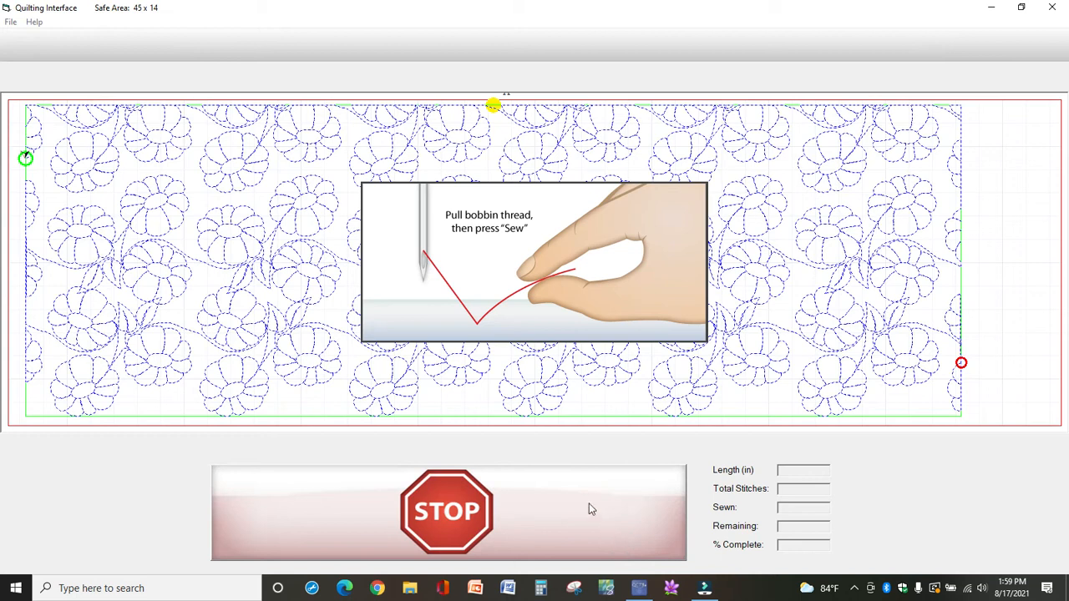